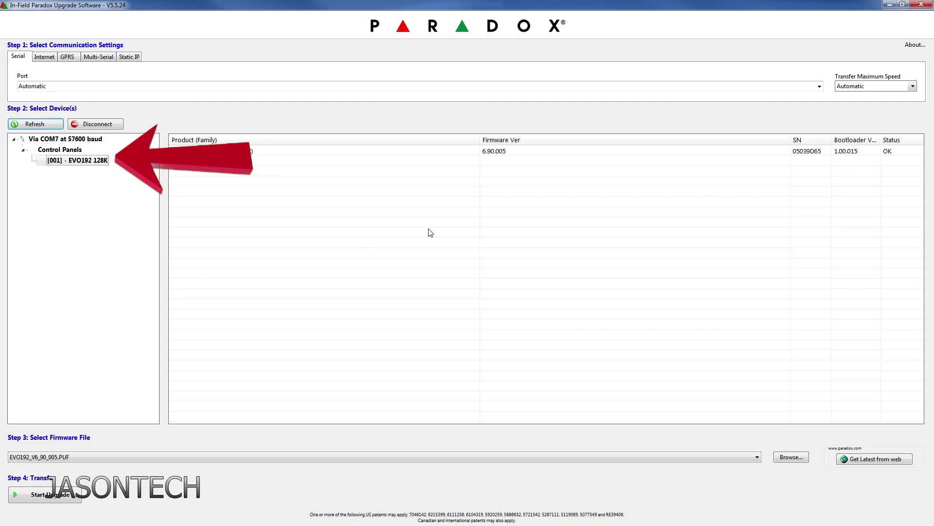
{"action": "left_click", "coordinate": [757, 458]}
{"action": "left_click", "coordinate": [754, 463]}
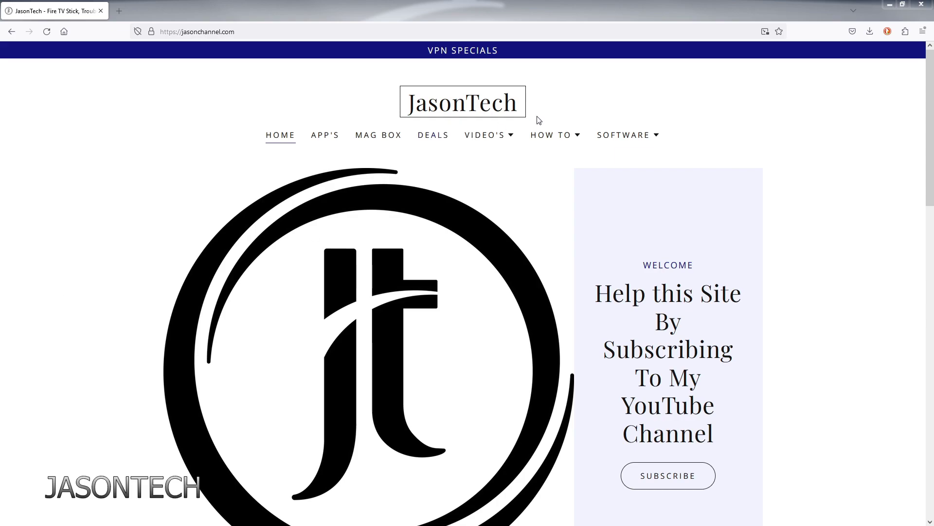
In the browser, open the Paradox Alarm software page on jasonchannel.com and look through its downloads.
{"action": "left_click", "coordinate": [624, 140]}
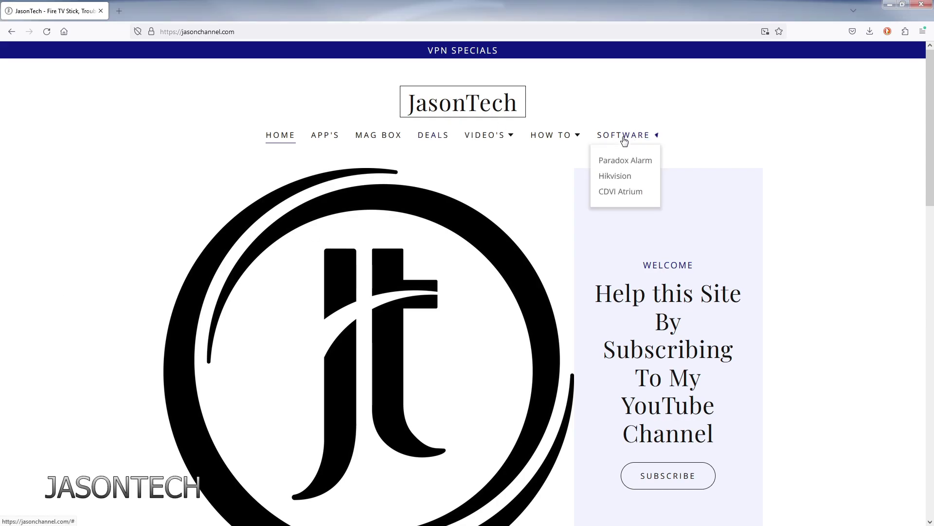
{"action": "left_click", "coordinate": [623, 166]}
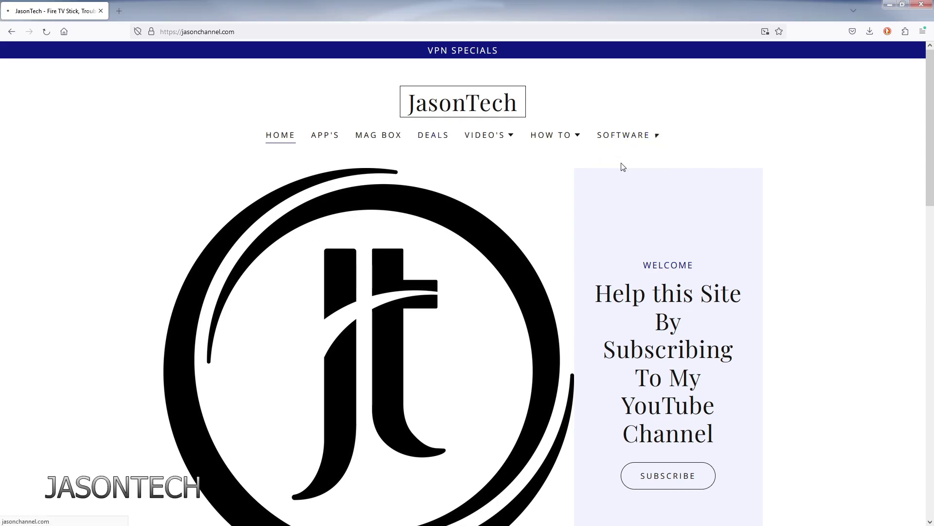
{"action": "scroll", "coordinate": [592, 351], "scroll_direction": "down", "scroll_amount": 6}
{"action": "scroll", "coordinate": [648, 344], "scroll_direction": "down", "scroll_amount": 3}
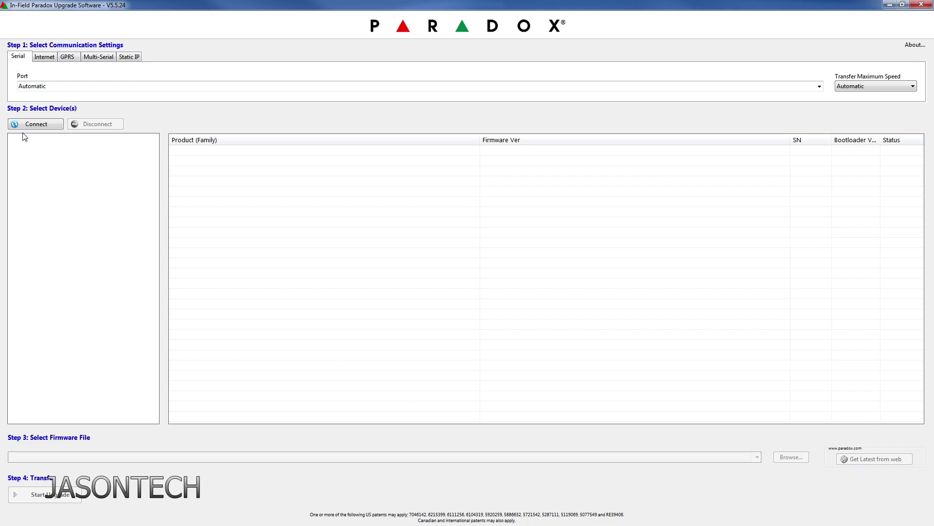
Locate the IP150 module on the network and use its address 192.168.0.56 and port 10000 for the static IP connection.
{"action": "left_click", "coordinate": [50, 58]}
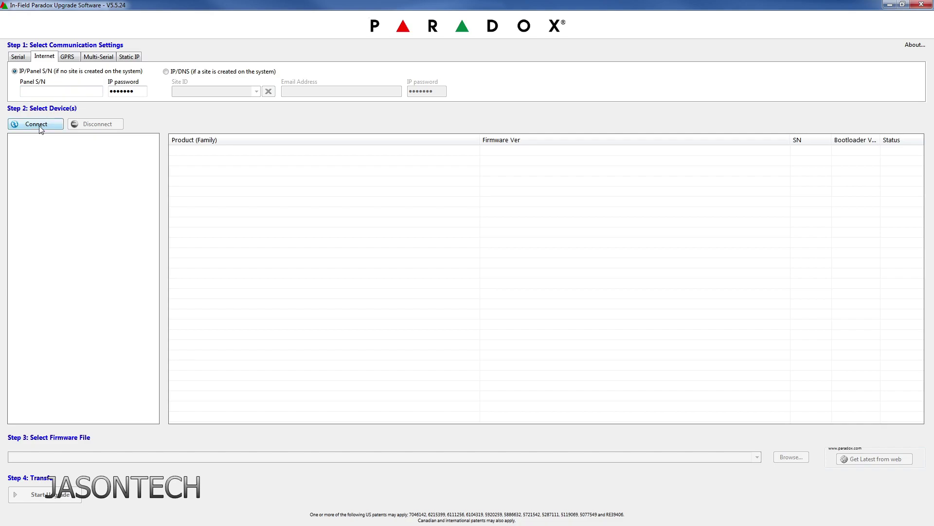
{"action": "left_click", "coordinate": [132, 58]}
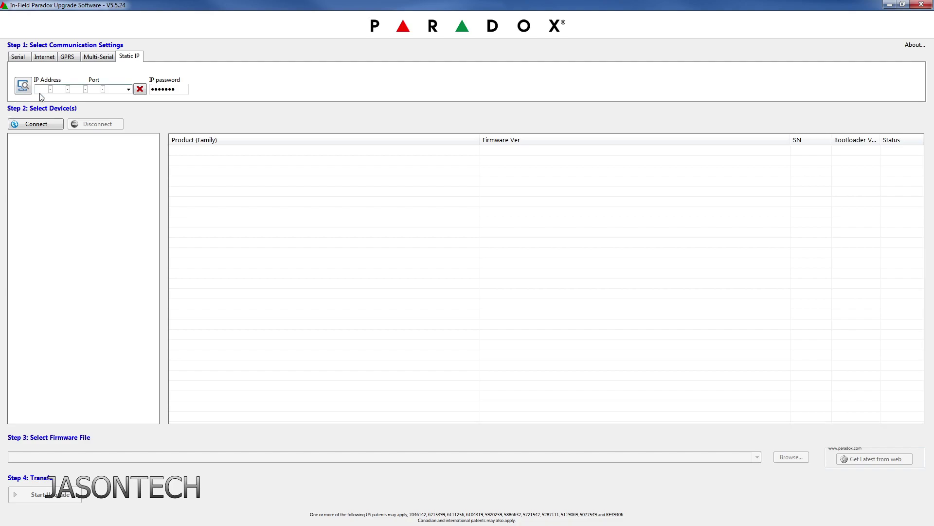
{"action": "left_click", "coordinate": [24, 86]}
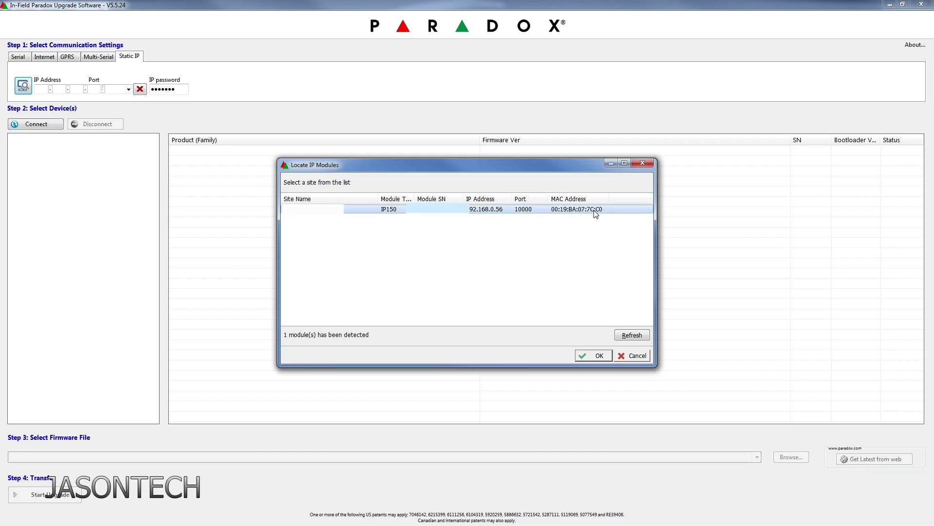
{"action": "left_click", "coordinate": [593, 357]}
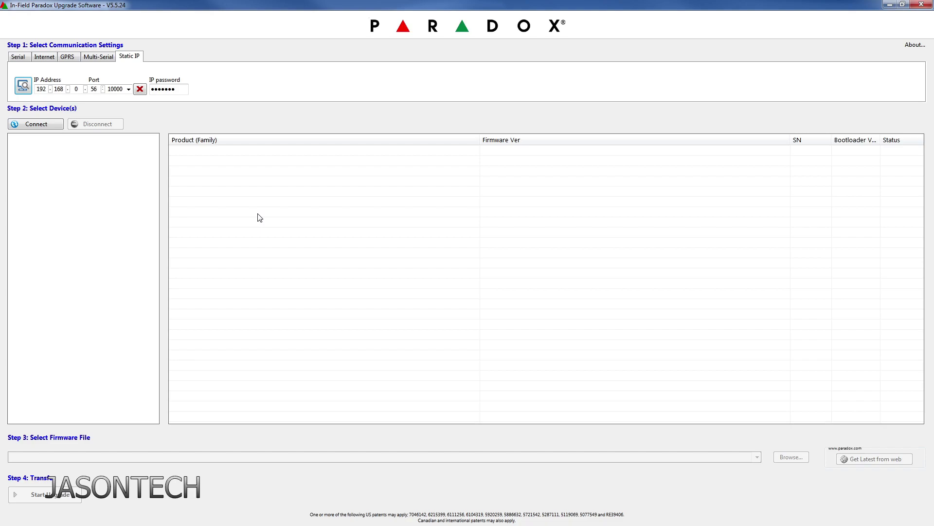
Connect to the control panel over serial with the Automatic port, logging in with the panel ID and PC password.
{"action": "left_click", "coordinate": [17, 57]}
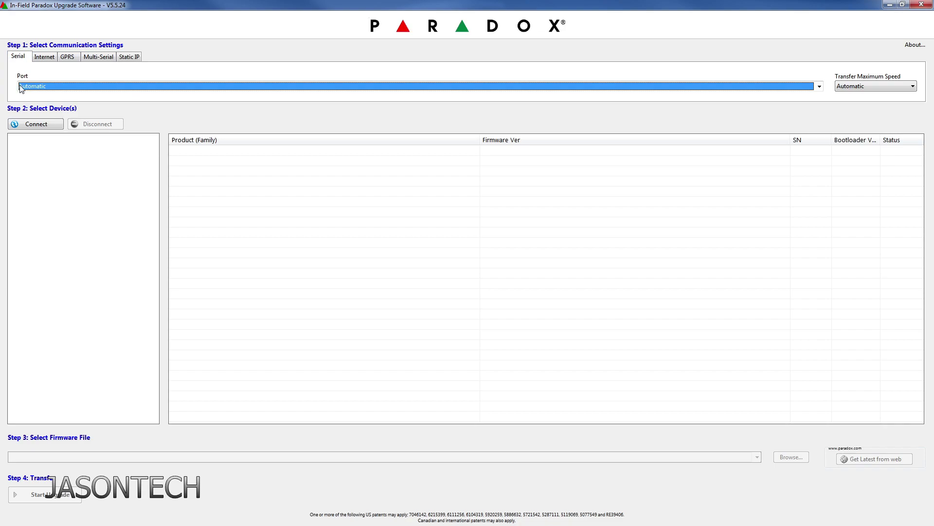
{"action": "left_click", "coordinate": [35, 124]}
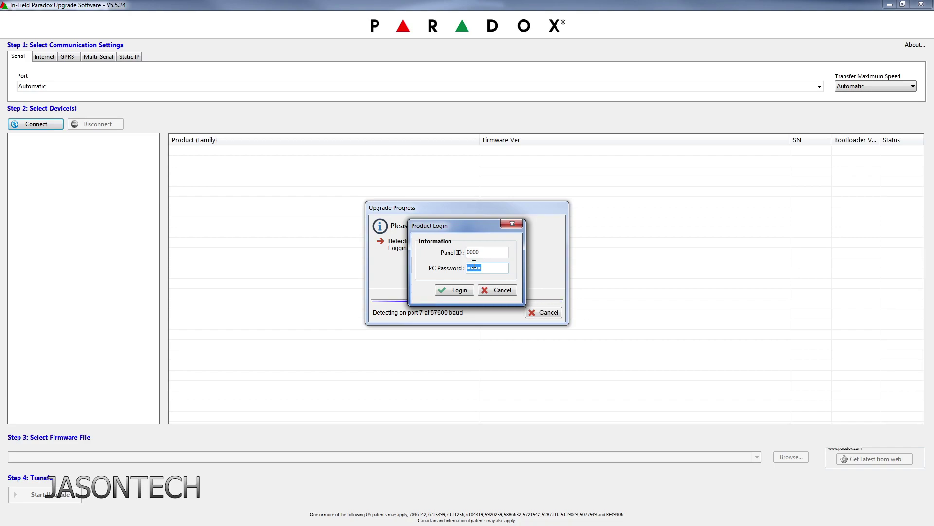
{"action": "left_click", "coordinate": [487, 251]}
{"action": "double_click", "coordinate": [487, 252]}
{"action": "key", "text": "BackSpace"}
{"action": "left_click", "coordinate": [458, 291]}
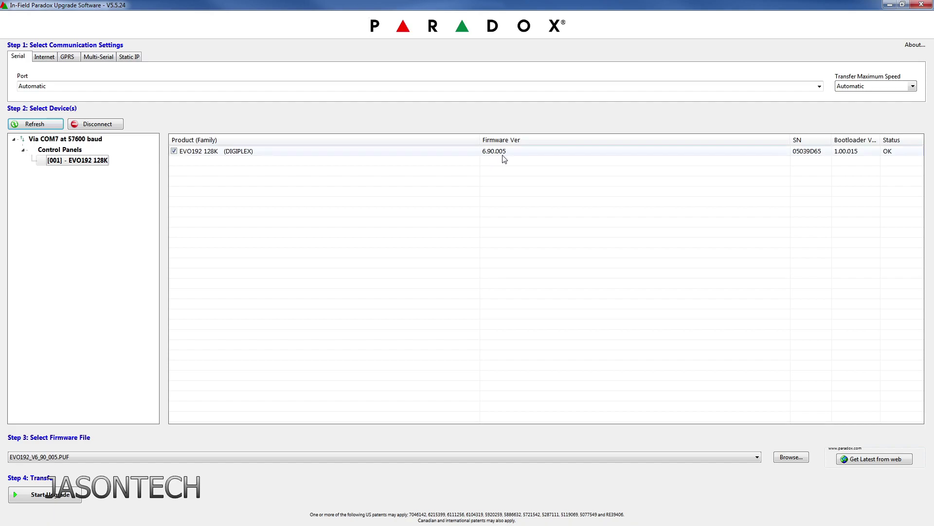
{"action": "mouse_move", "coordinate": [504, 159]}
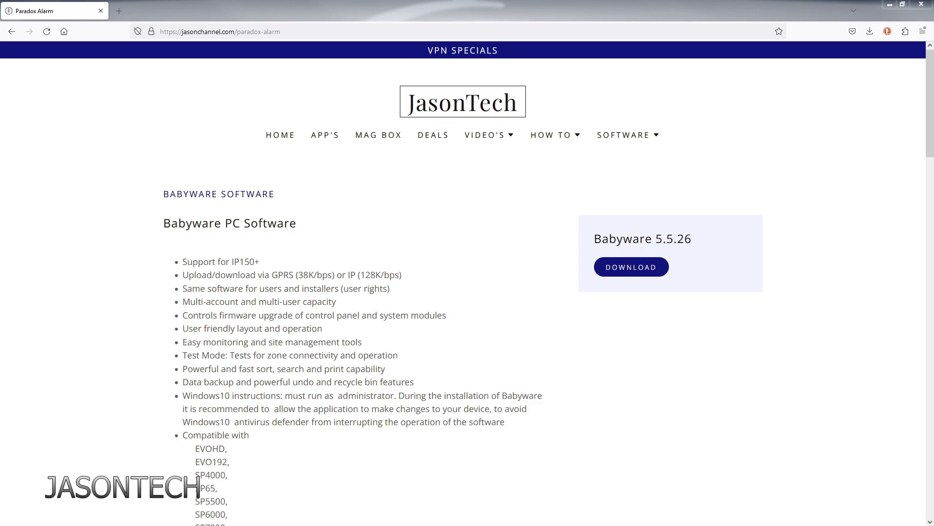
Switch to the browser, reopen the Paradox Alarm software page and examine the EVO192 firmware downloads and their version requirements.
{"action": "left_click", "coordinate": [643, 140]}
{"action": "left_click", "coordinate": [614, 156]}
{"action": "scroll", "coordinate": [708, 178], "scroll_direction": "down", "scroll_amount": 2}
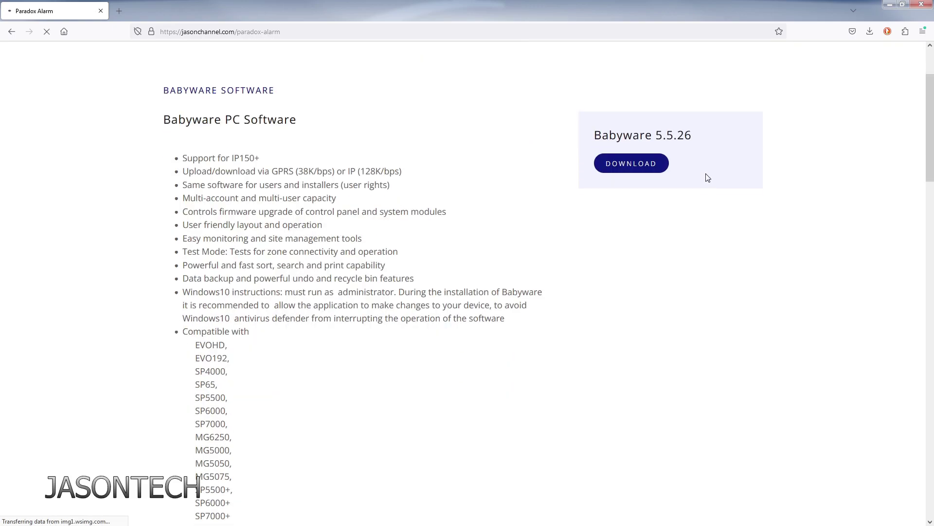
{"action": "scroll", "coordinate": [708, 178], "scroll_direction": "down", "scroll_amount": 15}
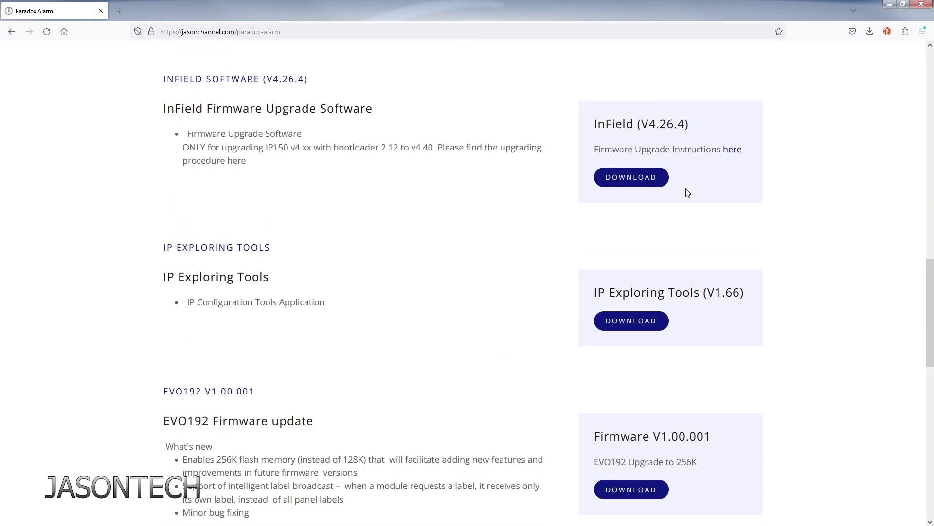
{"action": "scroll", "coordinate": [688, 193], "scroll_direction": "down", "scroll_amount": 4}
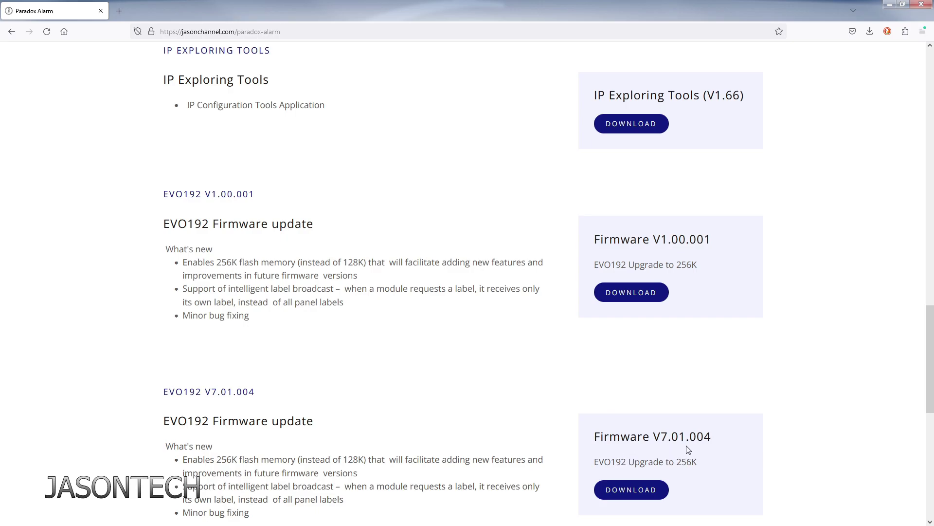
{"action": "scroll", "coordinate": [704, 445], "scroll_direction": "down", "scroll_amount": 5}
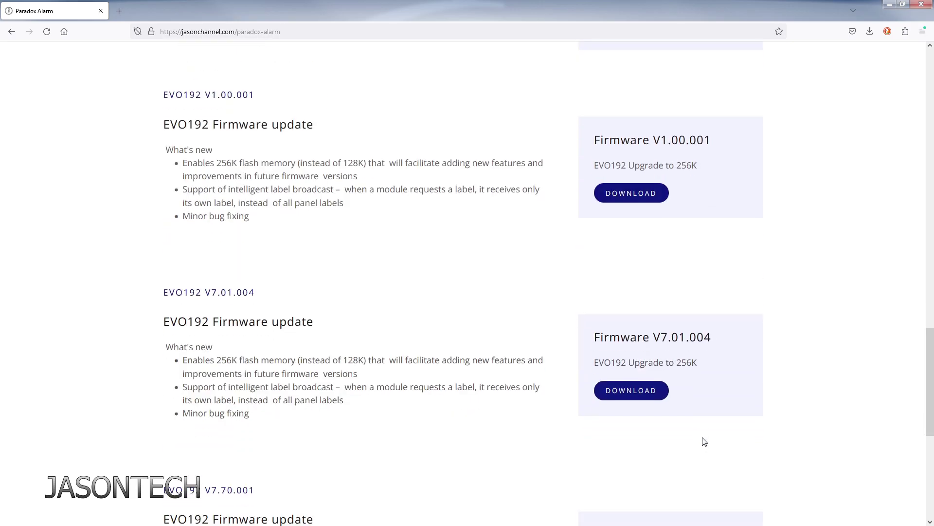
{"action": "scroll", "coordinate": [707, 426], "scroll_direction": "down", "scroll_amount": 1}
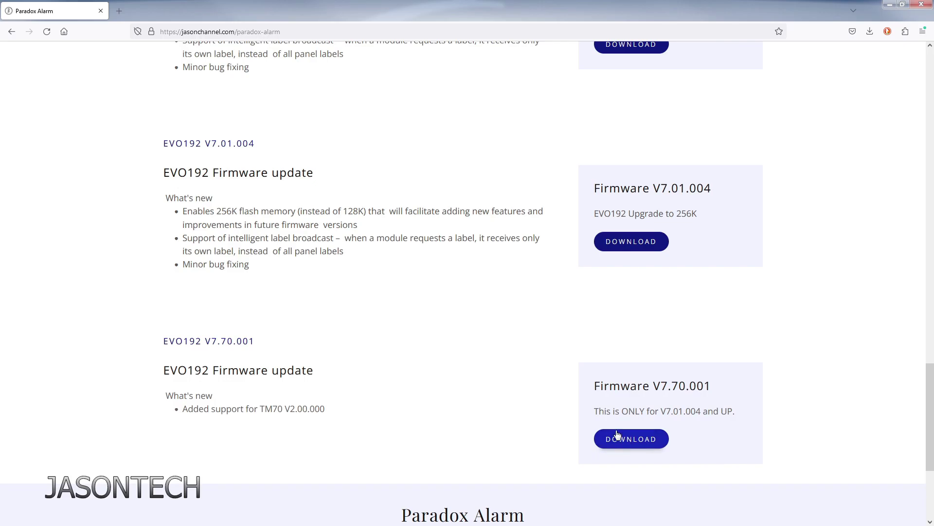
{"action": "scroll", "coordinate": [777, 366], "scroll_direction": "up", "scroll_amount": 1}
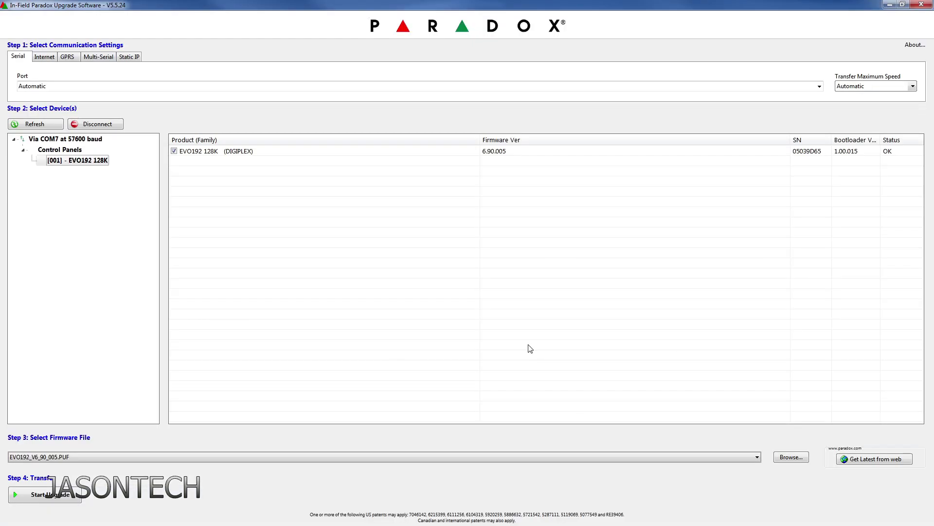
Load EVO192_Upgrader256K_V1_00_001.PUF from Downloads and transfer it to the EVO192 128K panel, proceeding despite the older-version warning.
{"action": "left_click", "coordinate": [791, 457]}
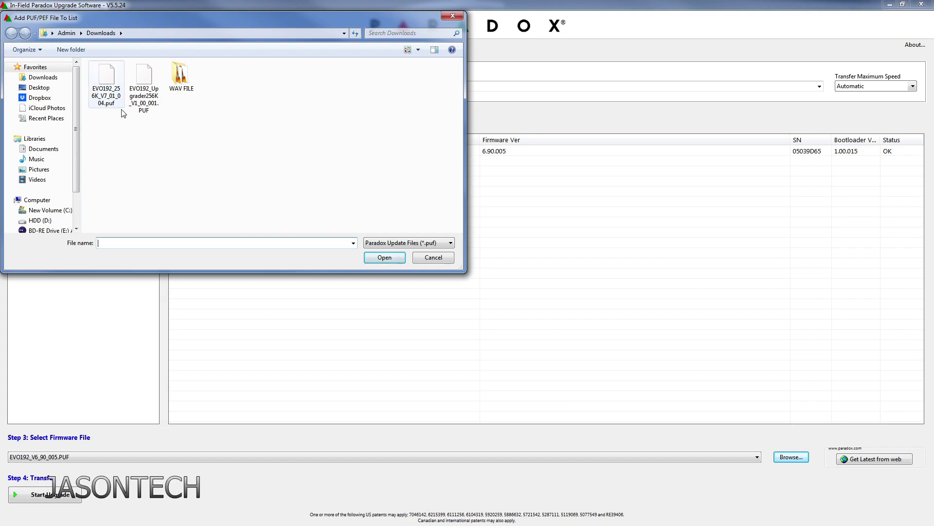
{"action": "left_click", "coordinate": [142, 91]}
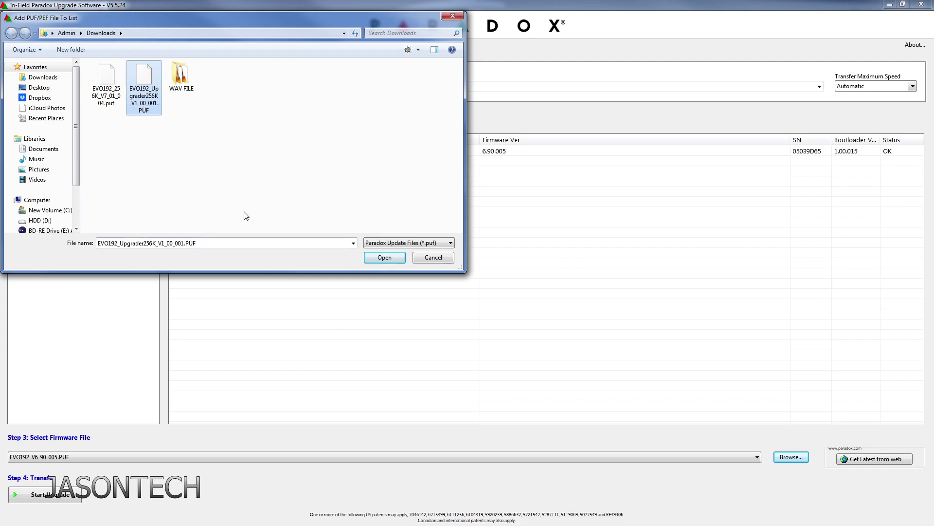
{"action": "left_click", "coordinate": [384, 257]}
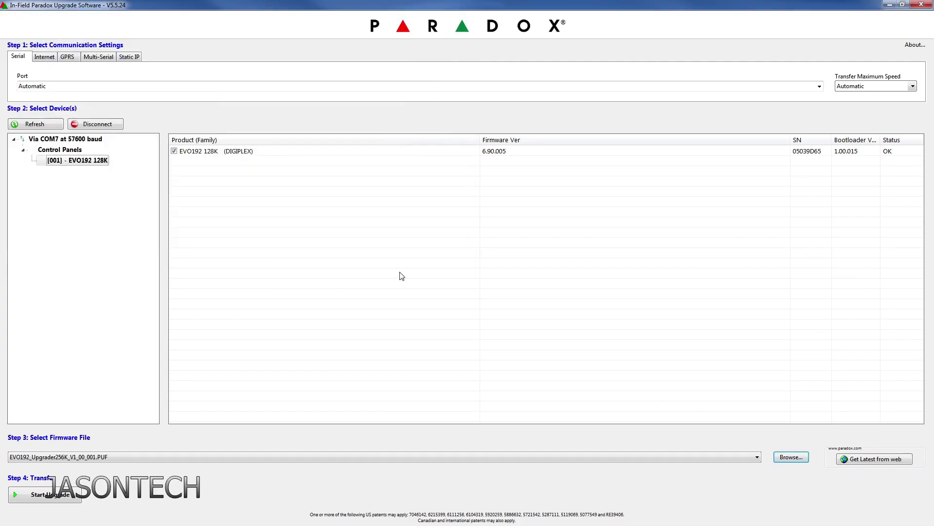
{"action": "left_click", "coordinate": [52, 496]}
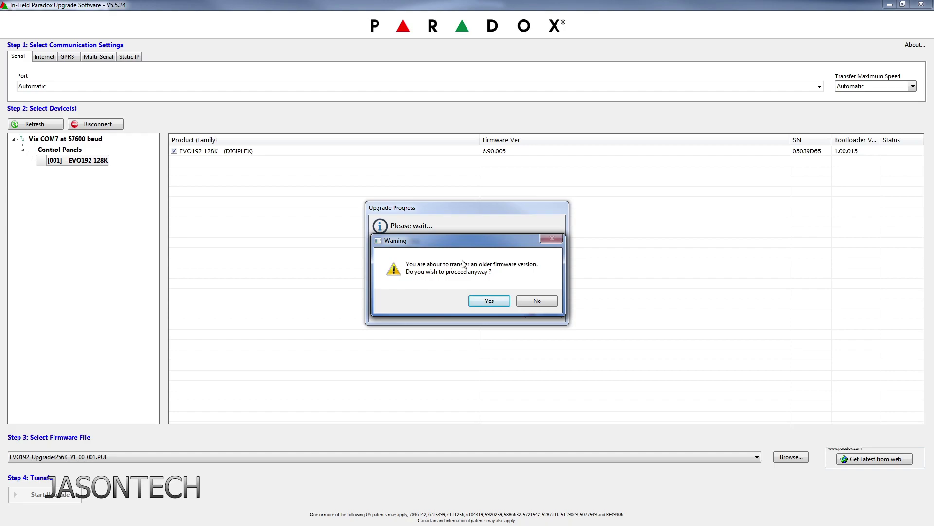
{"action": "left_click", "coordinate": [490, 302]}
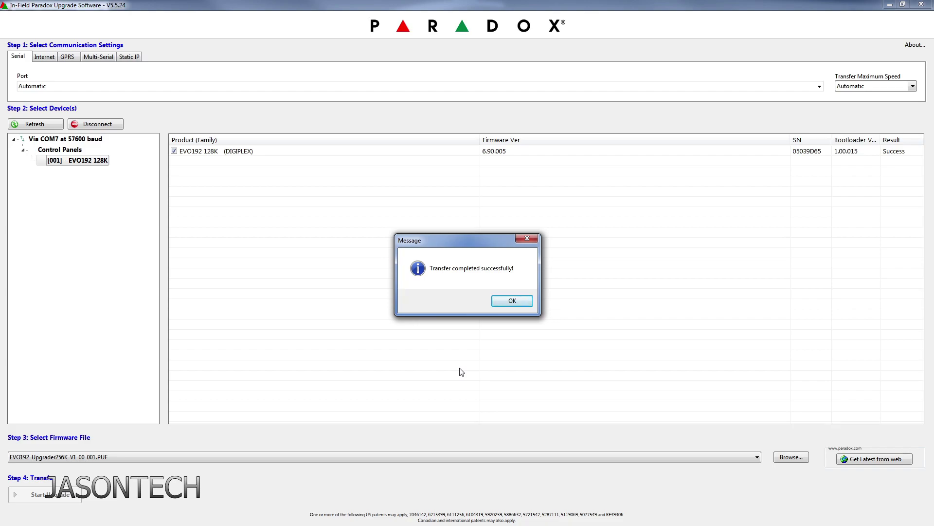
{"action": "left_click", "coordinate": [512, 302]}
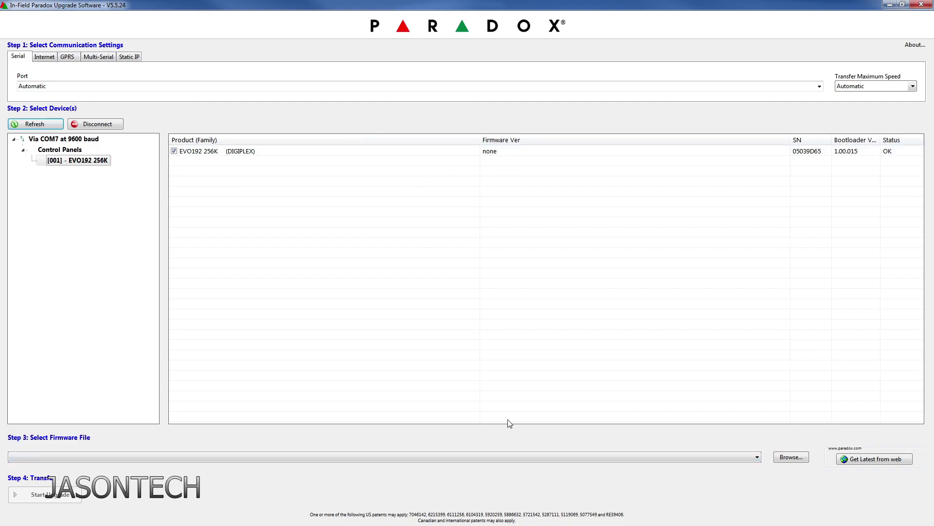
Transfer EVO192_256K_V7_01_004.puf from Downloads to the EVO192 256K panel and log back in to the panel.
{"action": "left_click", "coordinate": [740, 456]}
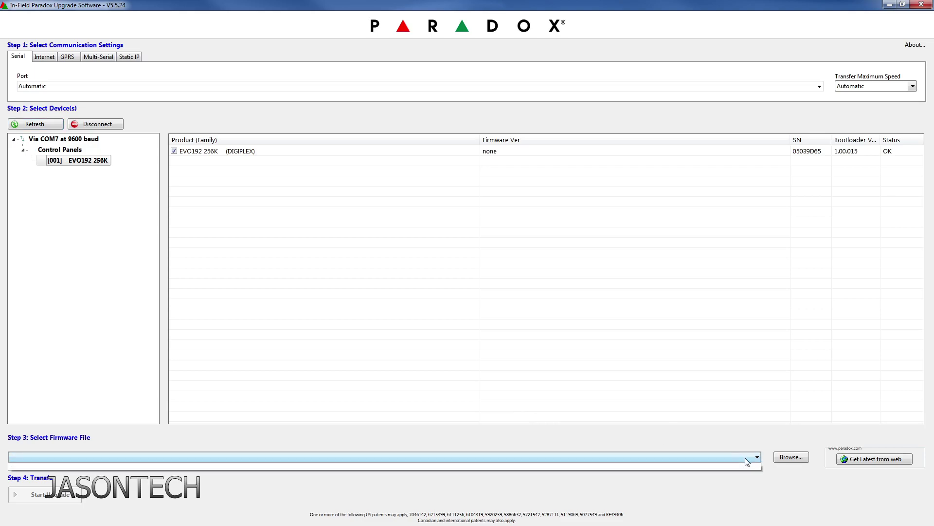
{"action": "left_click", "coordinate": [696, 455]}
{"action": "left_click", "coordinate": [791, 456]}
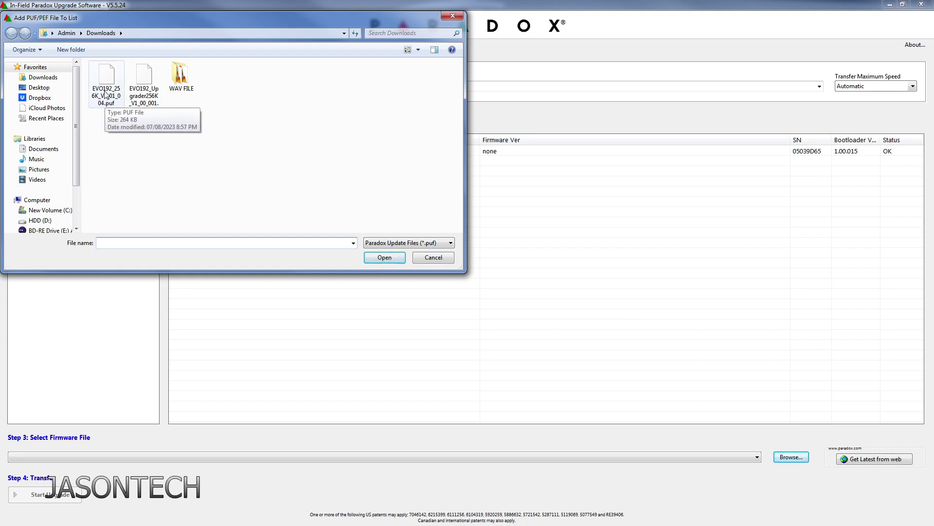
{"action": "left_click", "coordinate": [105, 94]}
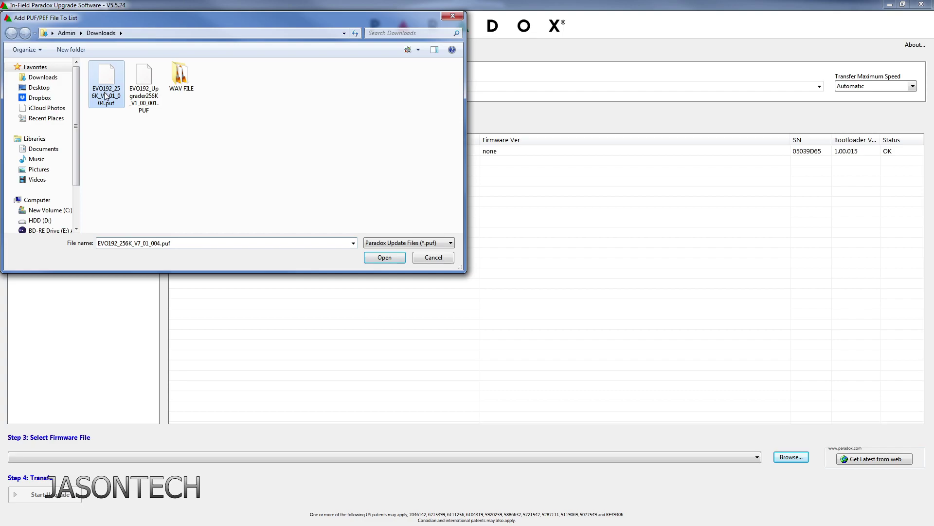
{"action": "left_click", "coordinate": [384, 258]}
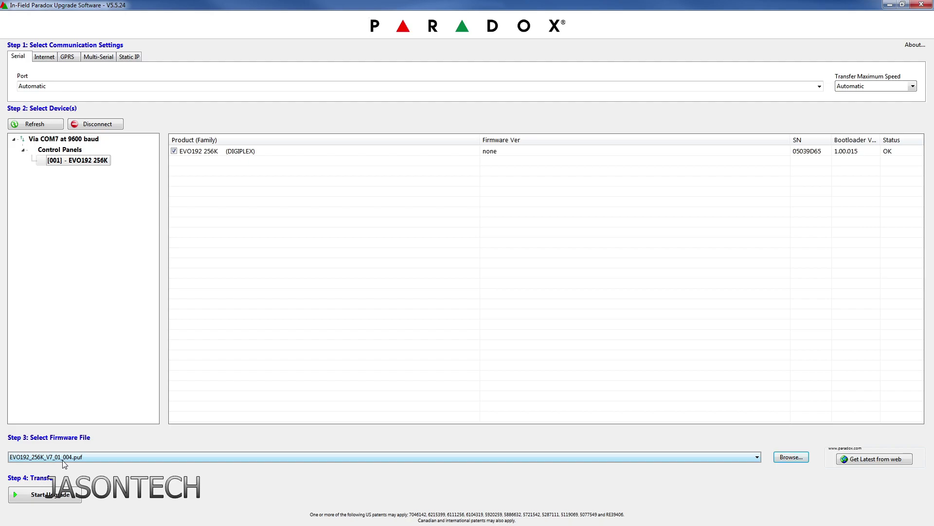
{"action": "left_click", "coordinate": [44, 498]}
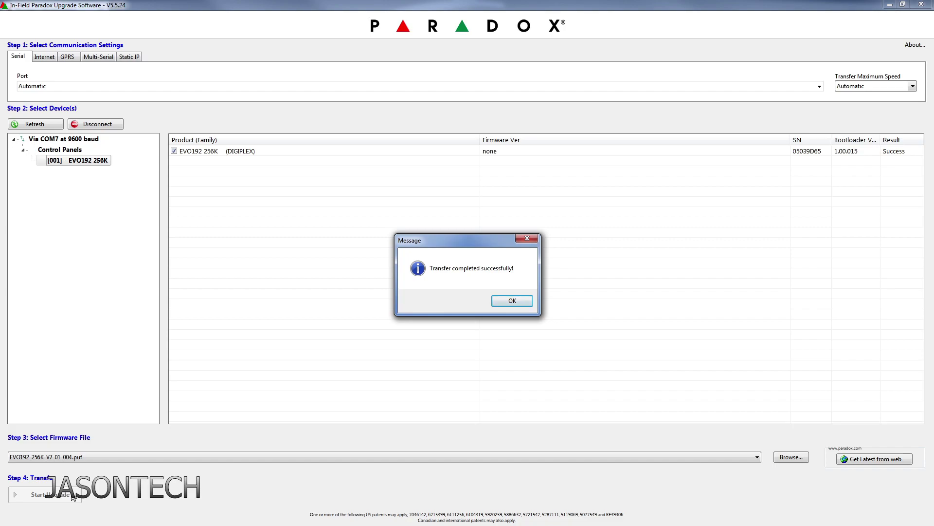
{"action": "left_click", "coordinate": [506, 305]}
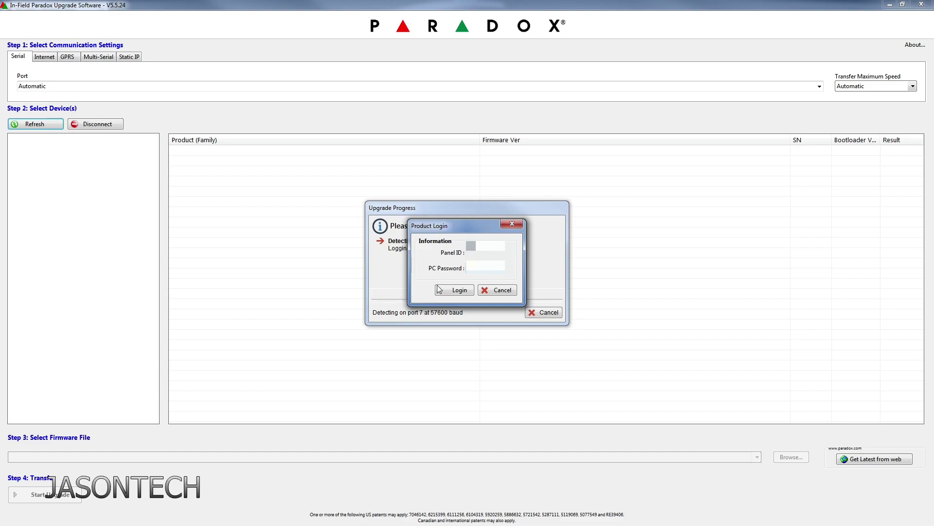
{"action": "left_click", "coordinate": [464, 289]}
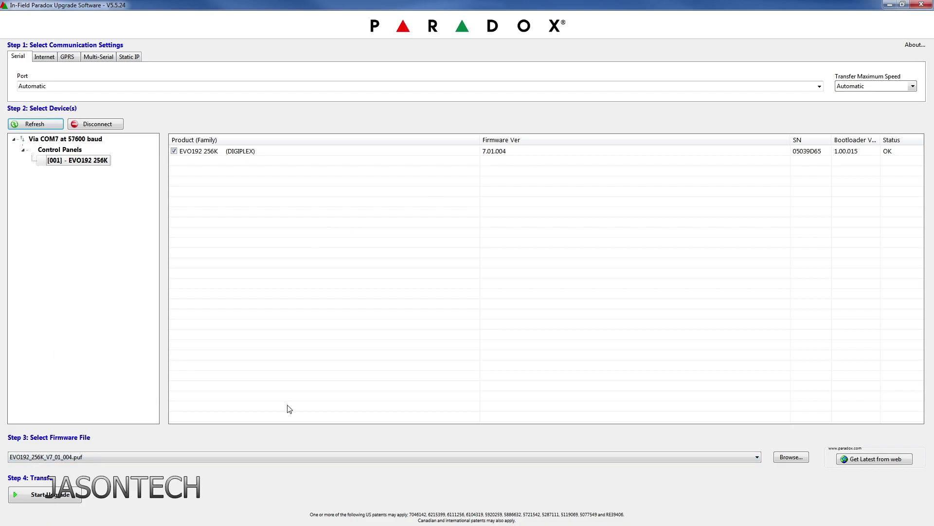
Load EVO192_256K_V7_50_011.PUF from Downloads and transfer it to the EVO192 256K panel, accepting that the upgrade is non-reversible.
{"action": "left_click", "coordinate": [749, 458]}
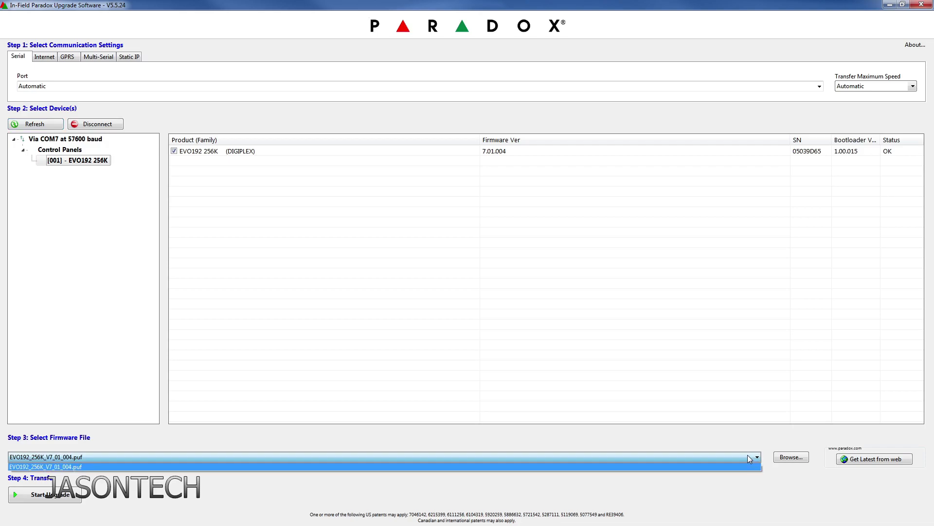
{"action": "left_click", "coordinate": [785, 460]}
{"action": "left_click", "coordinate": [786, 459]}
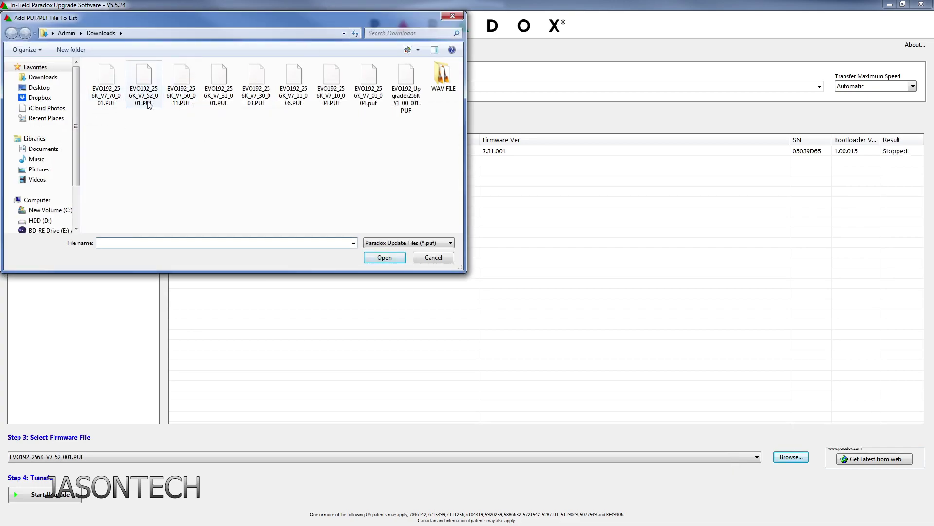
{"action": "left_click", "coordinate": [183, 79]}
{"action": "left_click", "coordinate": [387, 258]}
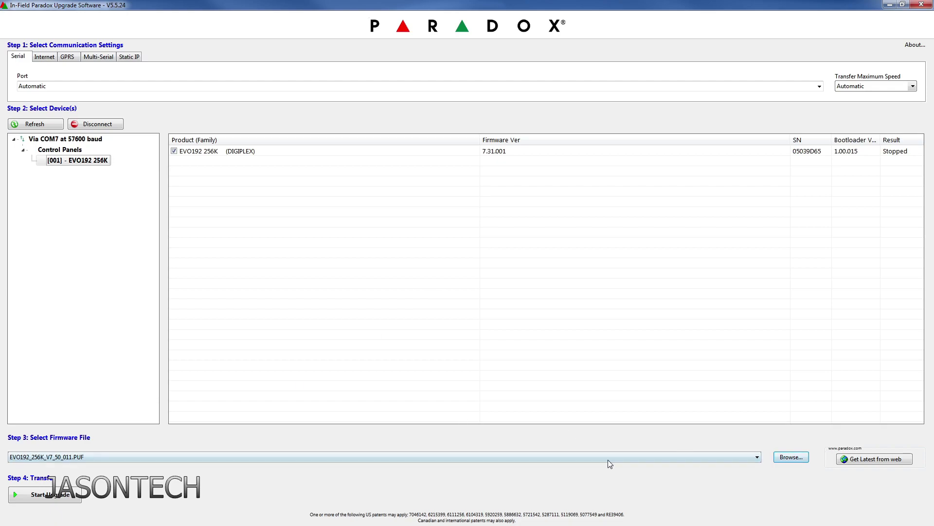
{"action": "left_click", "coordinate": [49, 494]}
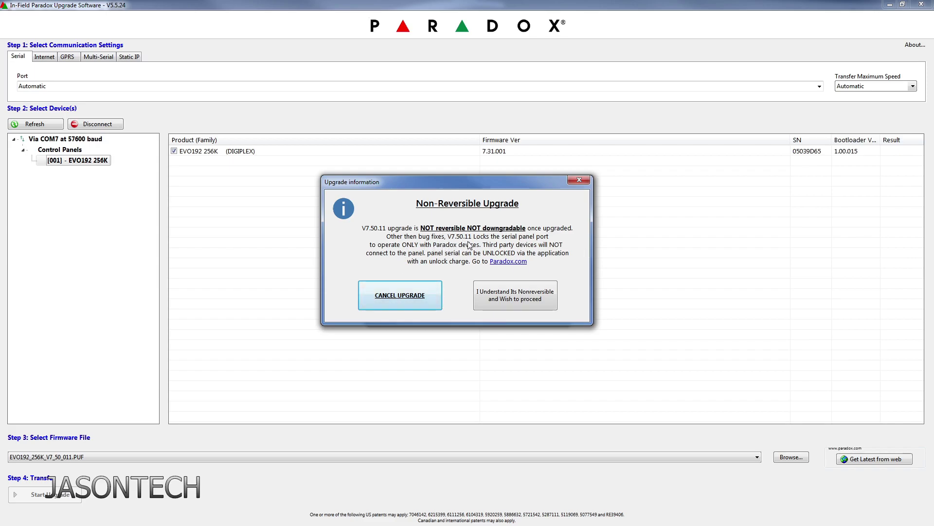
{"action": "left_click_drag", "start_coordinate": [491, 186], "coordinate": [494, 226]}
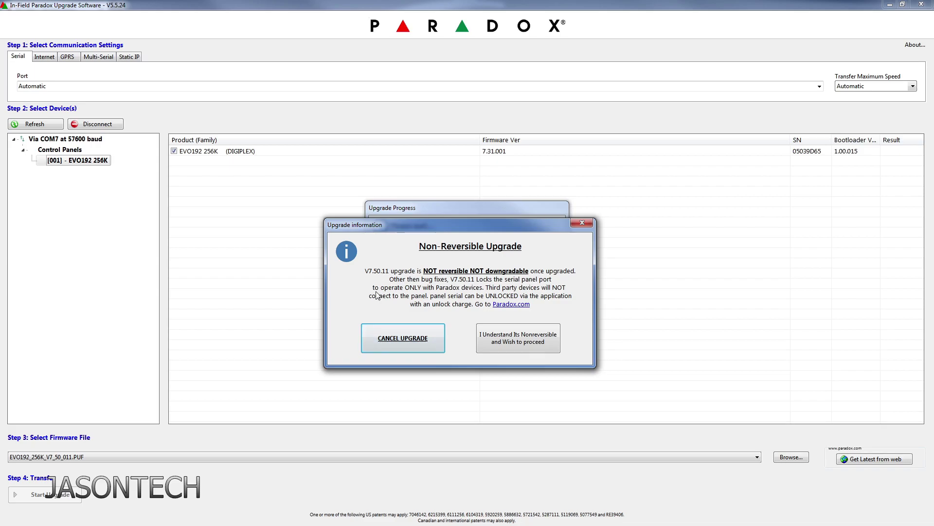
{"action": "left_click", "coordinate": [520, 340]}
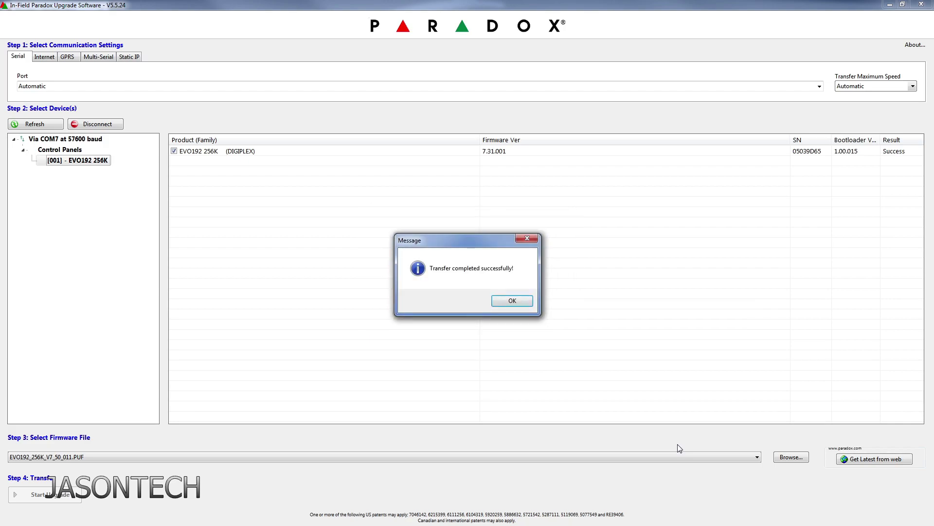
{"action": "left_click", "coordinate": [514, 299]}
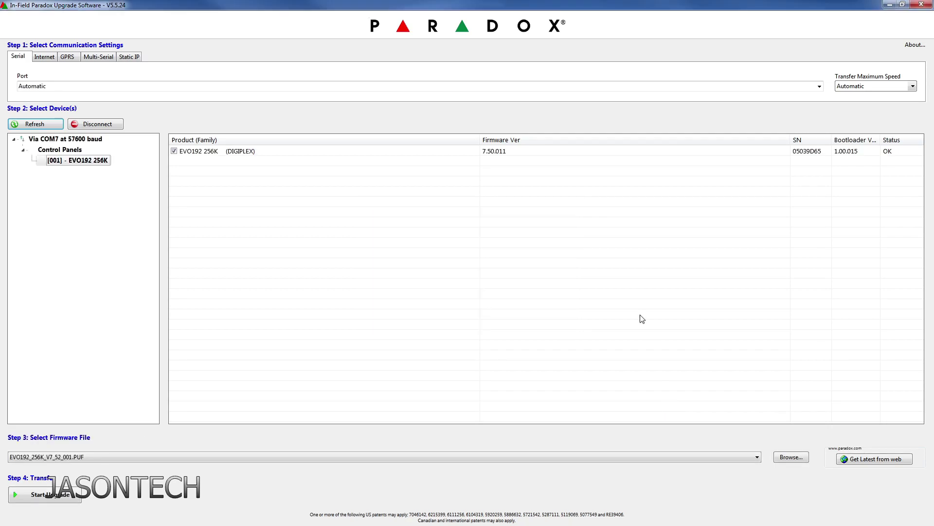
Load EVO192_256K_V7_70_001.PUF from Downloads and transfer it to the EVO192 256K panel, acknowledging the completed transfer.
{"action": "mouse_move", "coordinate": [480, 159]}
{"action": "left_click", "coordinate": [791, 457]}
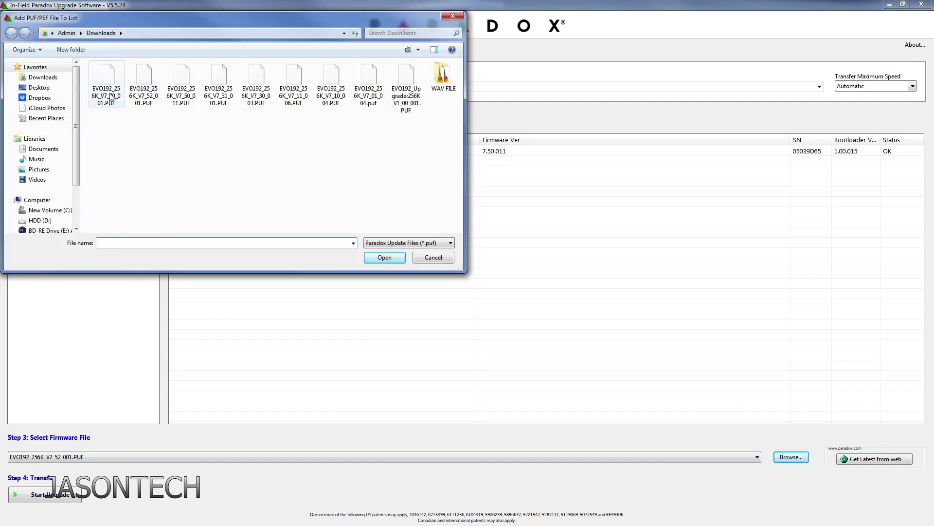
{"action": "left_click", "coordinate": [106, 97]}
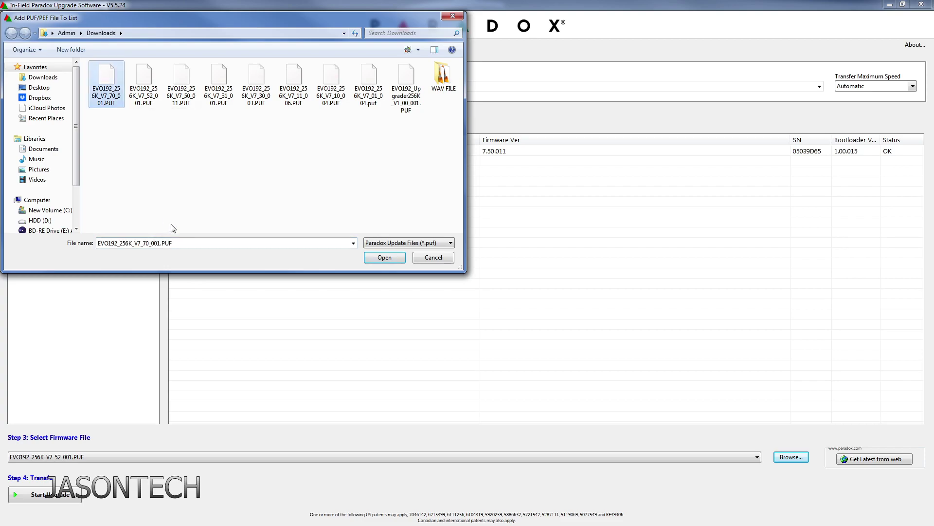
{"action": "left_click", "coordinate": [390, 258]}
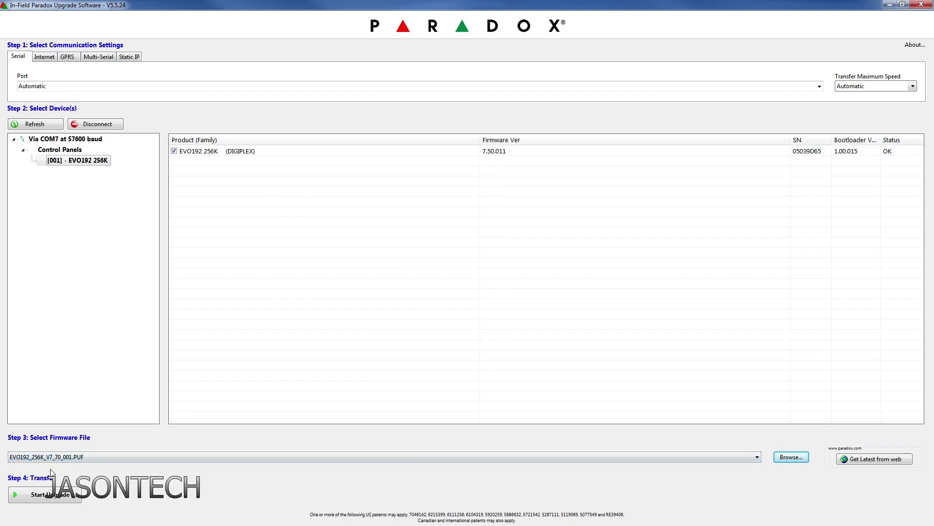
{"action": "left_click", "coordinate": [52, 495]}
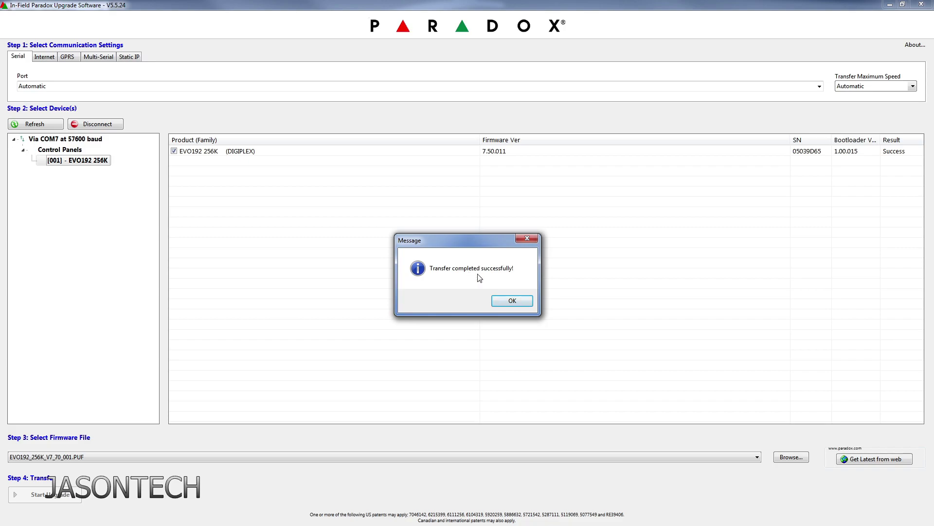
{"action": "left_click", "coordinate": [513, 301]}
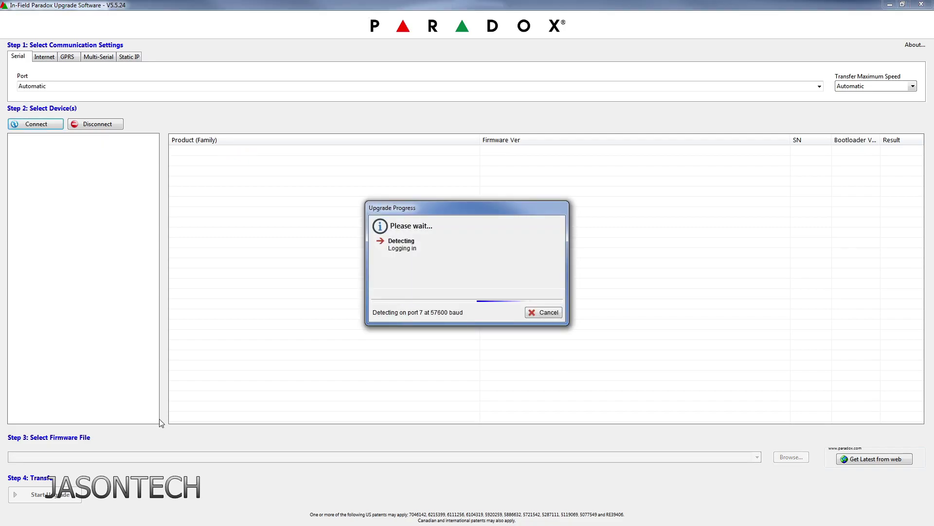